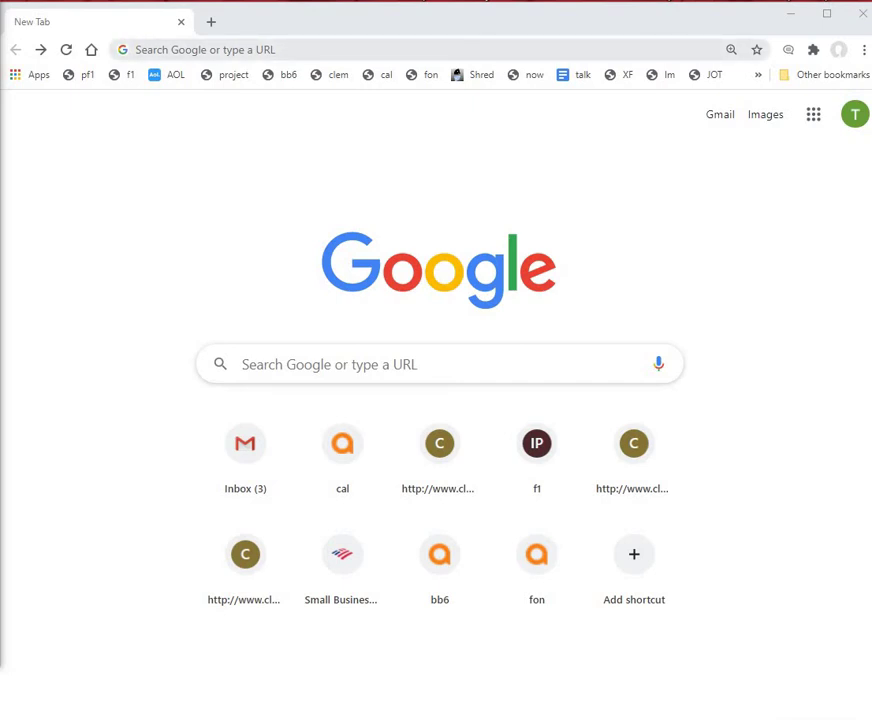
Search Google for grants limited to government domains with the query site:*.gov grants
left_click(205, 50)
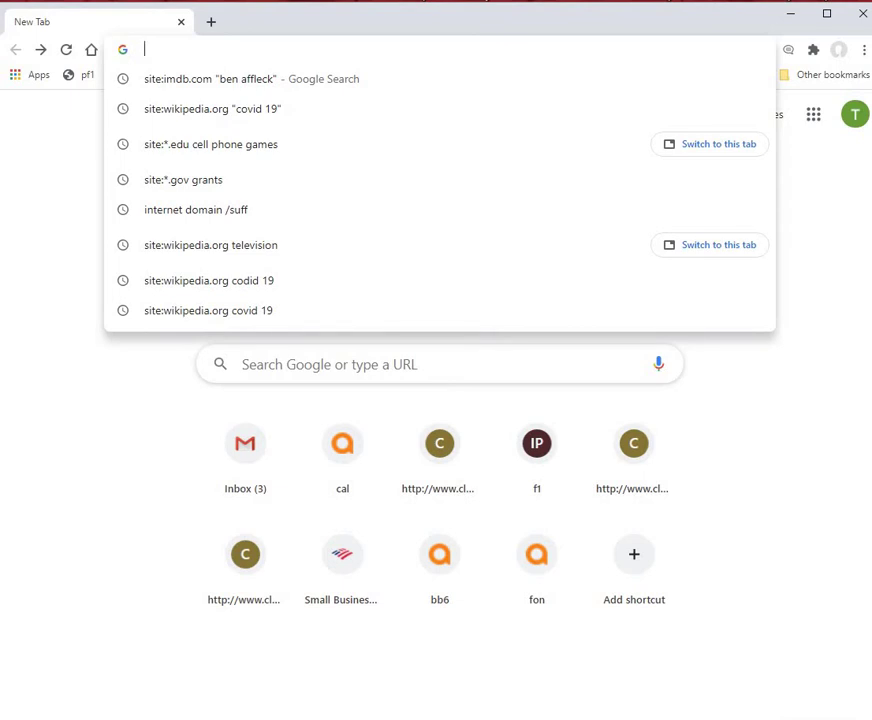
type("site:*.gov grants")
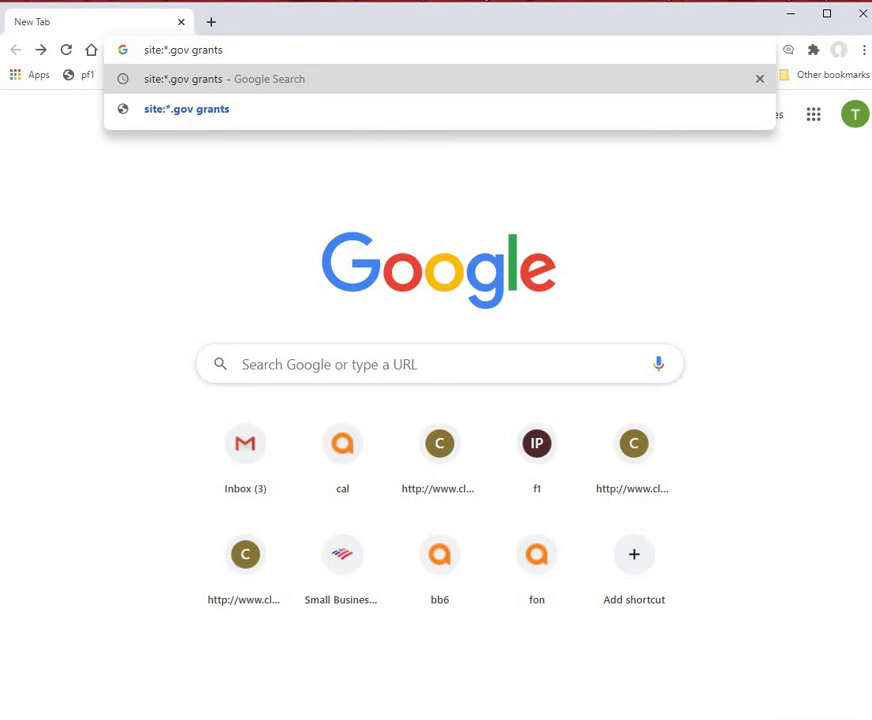
key("Return")
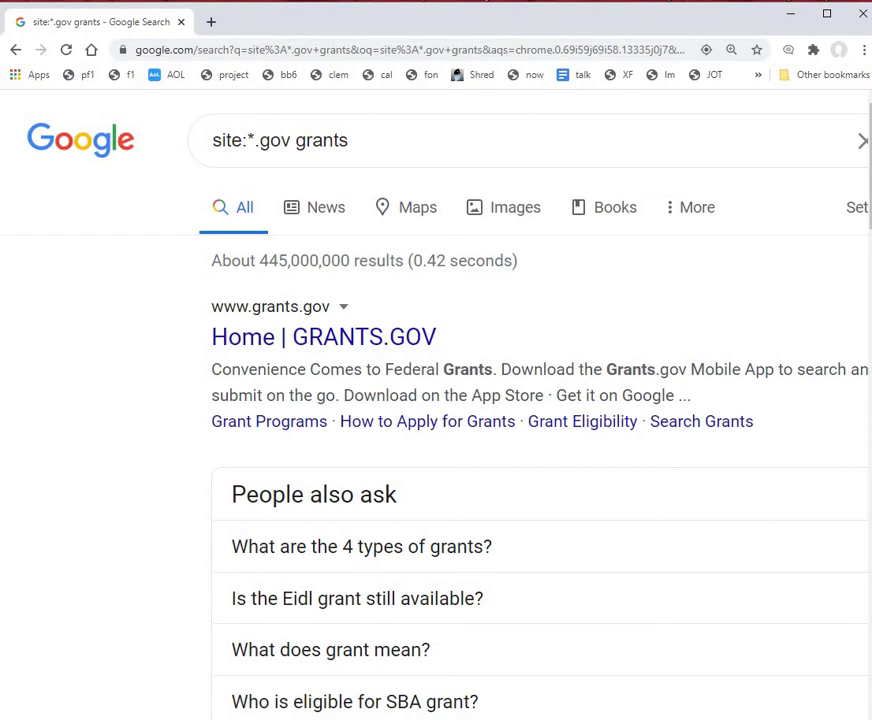
Look through the first page of grants results down to the related searches, checking the source domains, and return to the new tab page
scroll(415, 280, "down", 5)
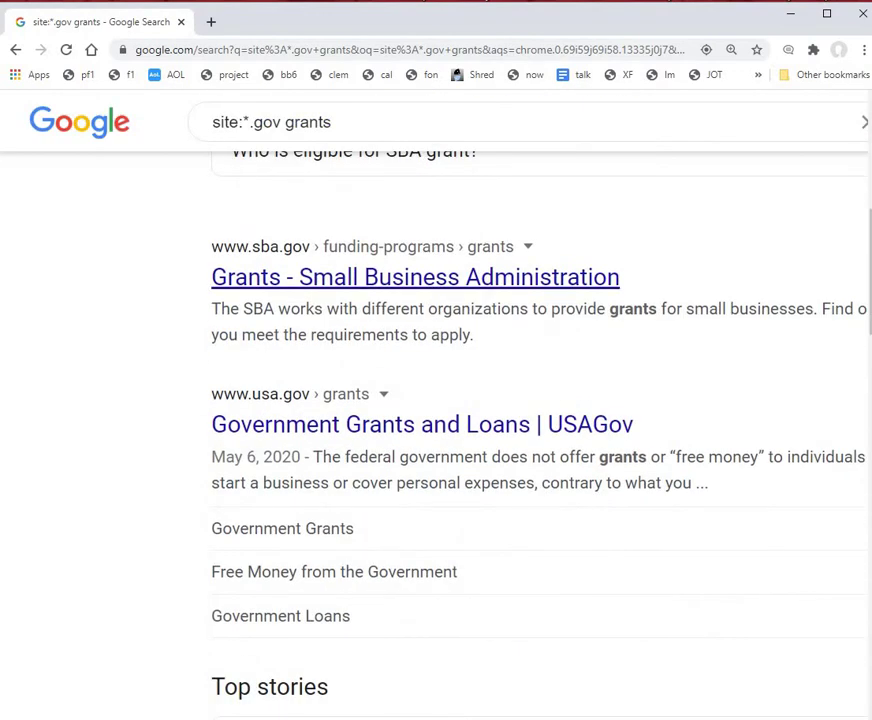
scroll(436, 420, "down", 2)
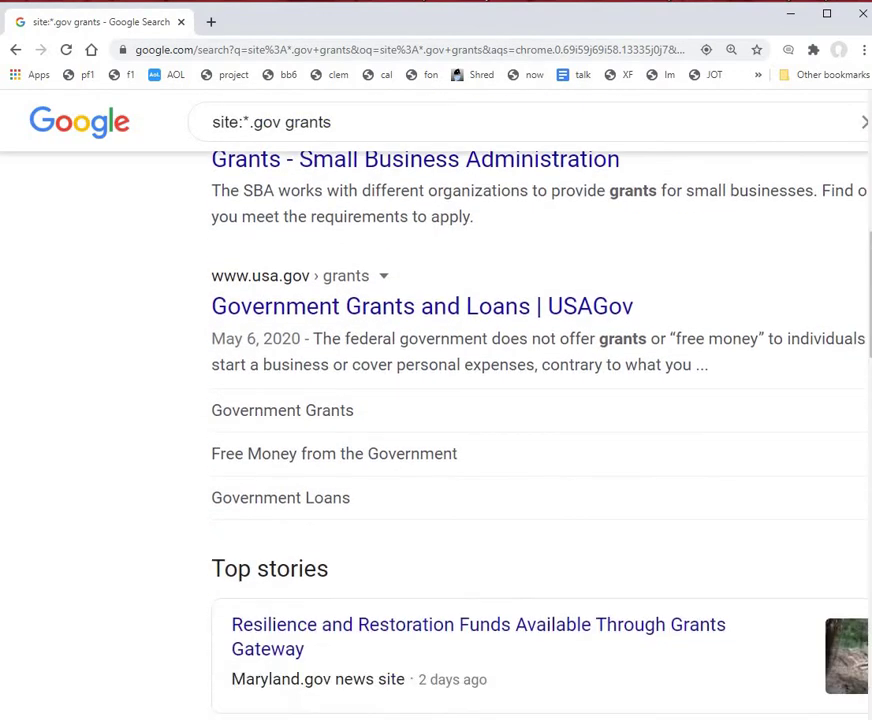
scroll(436, 420, "down", 2)
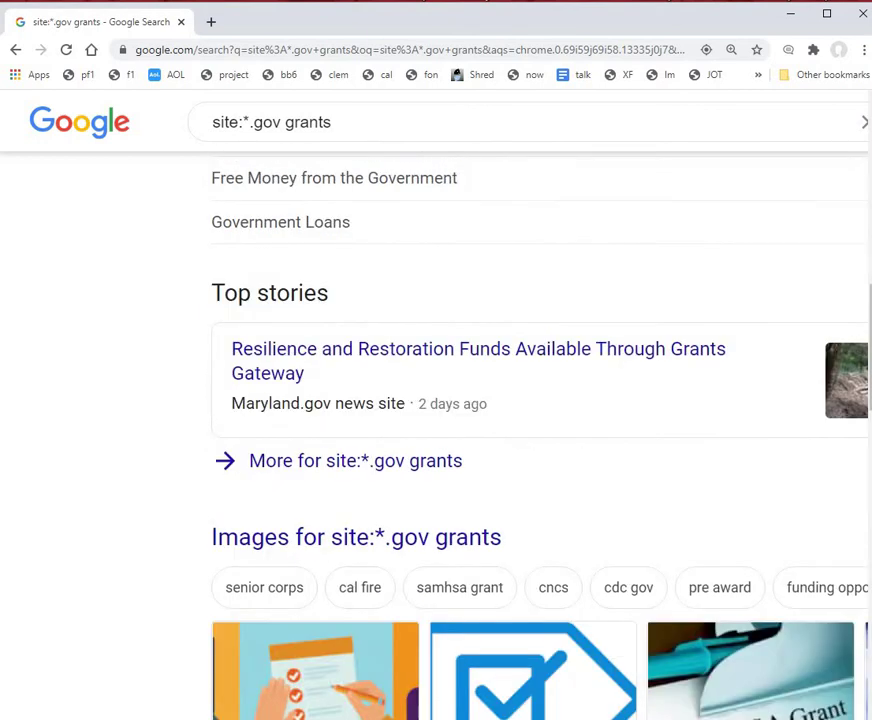
scroll(436, 420, "down", 2)
scroll(436, 420, "down", 2)
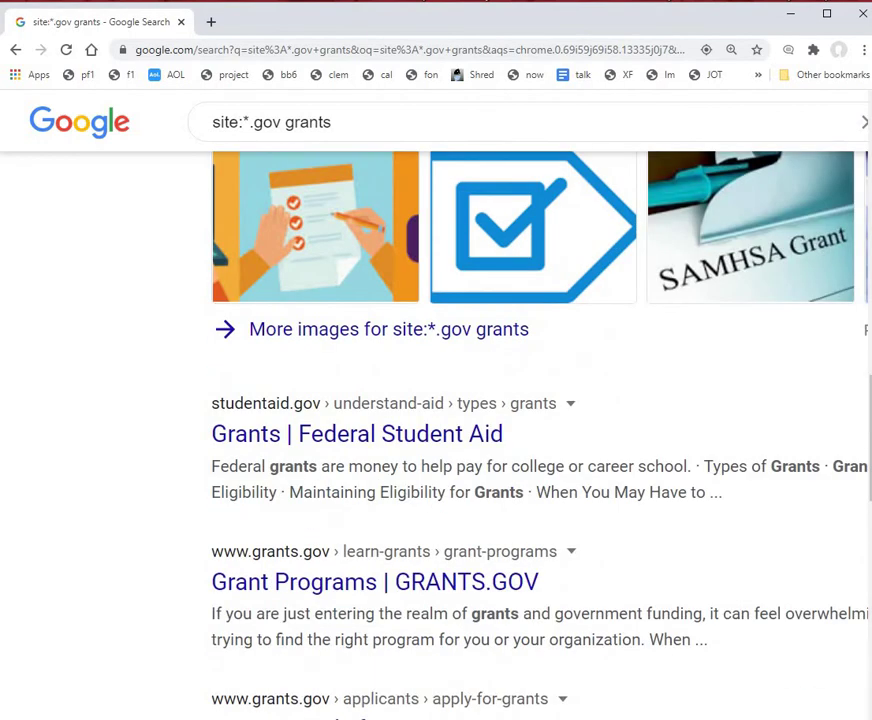
scroll(436, 420, "down", 2)
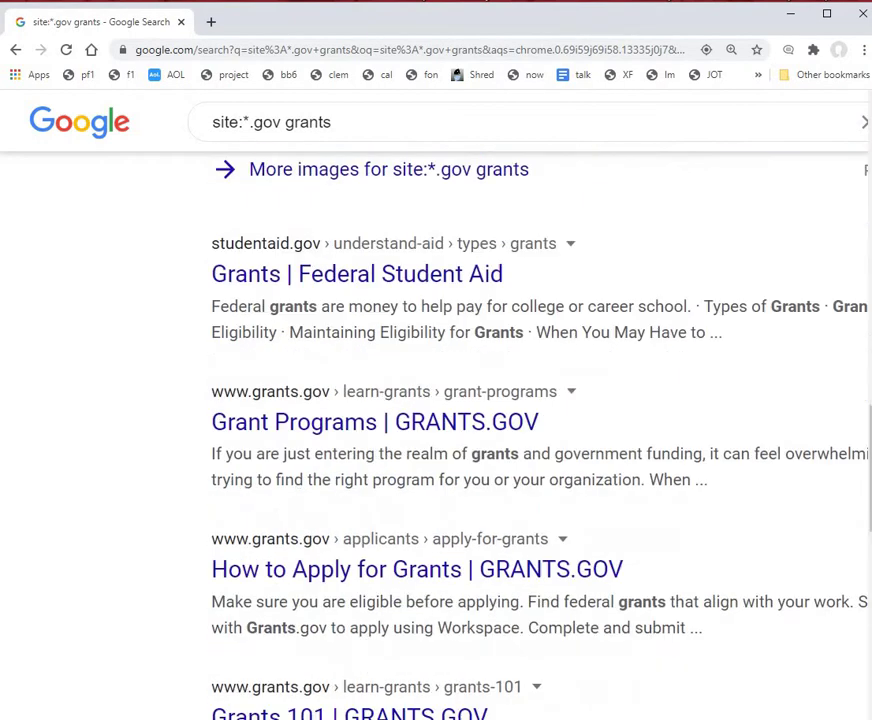
scroll(436, 420, "down", 5)
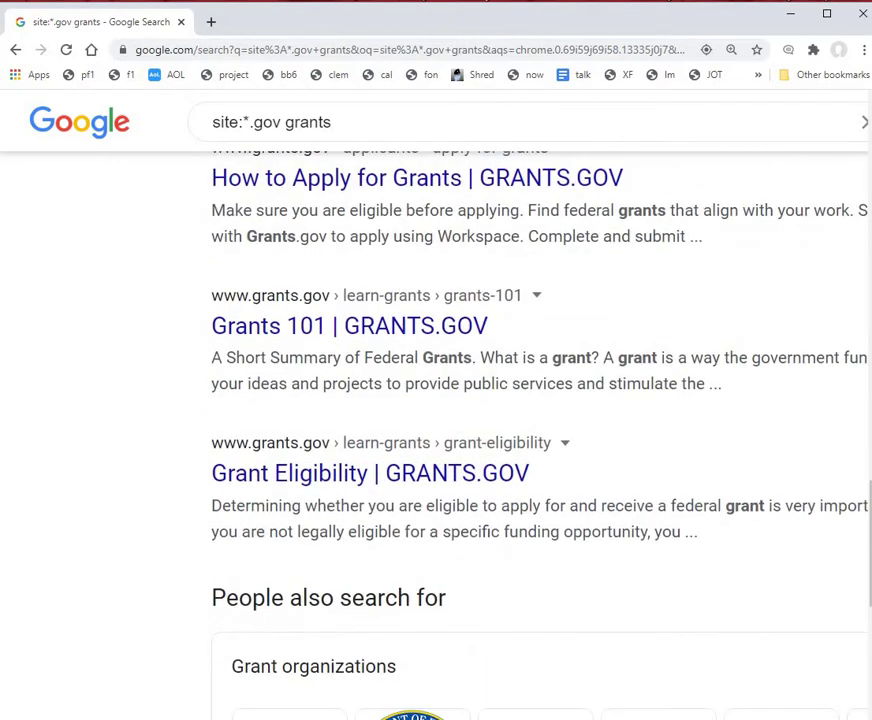
scroll(436, 420, "down", 4)
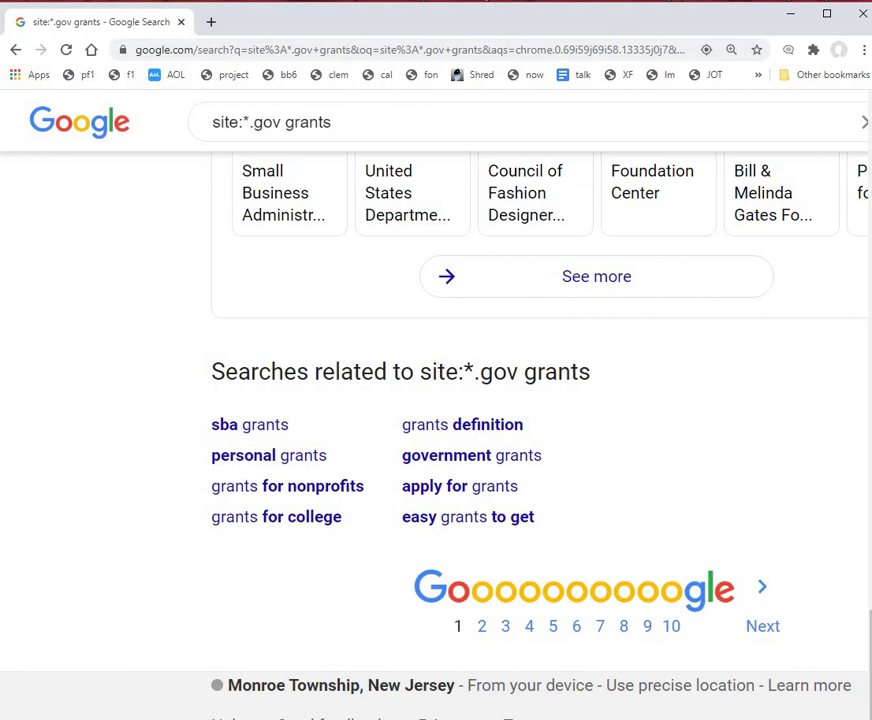
key("alt+Left")
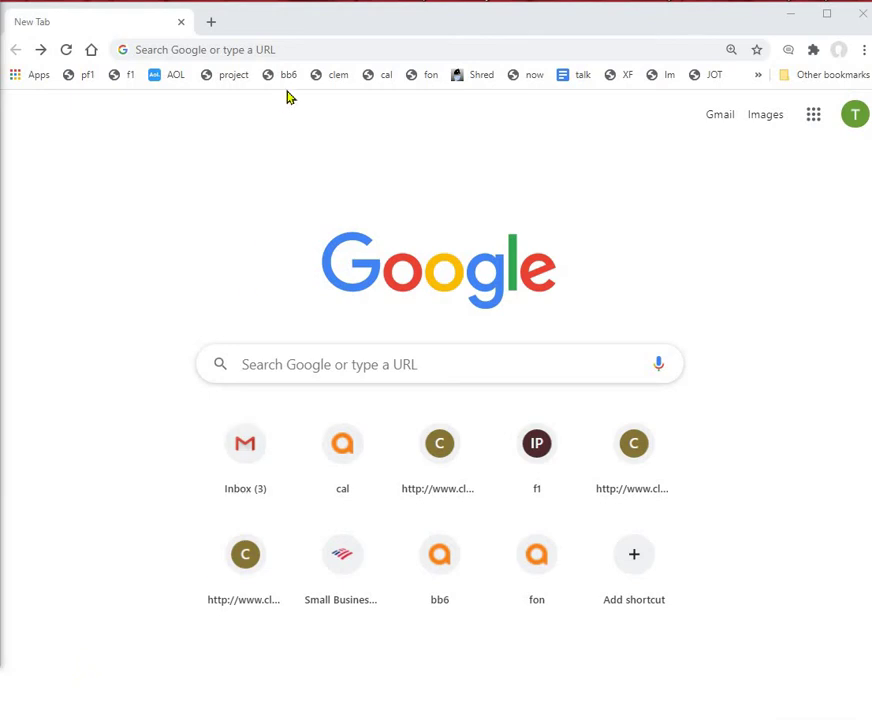
Search Google for cell phone games limited to educational domains with the query site:*.edu cell phone games
left_click(298, 47)
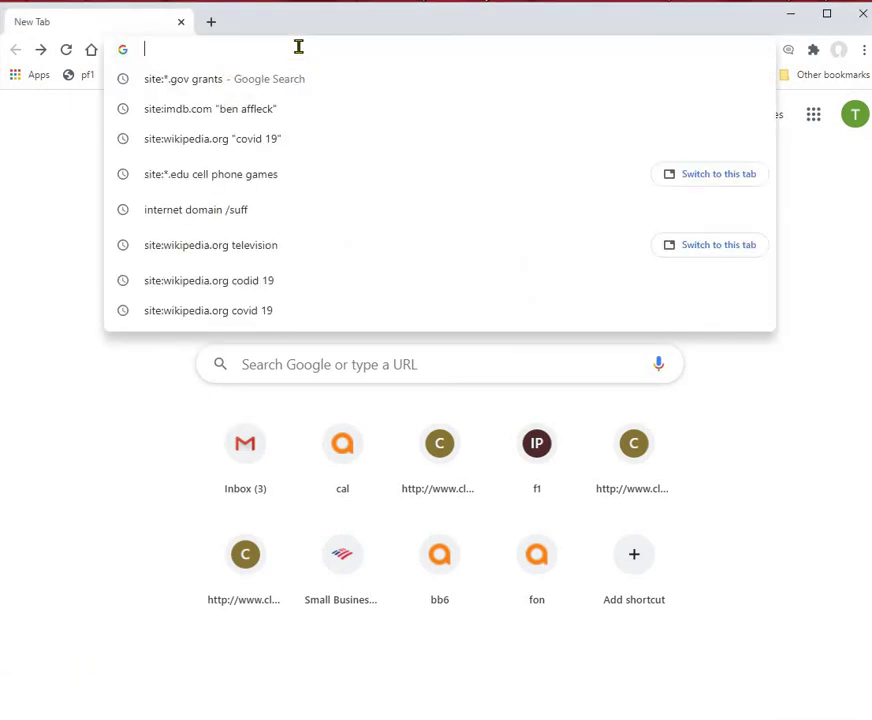
type("site:*.edu cell phone games")
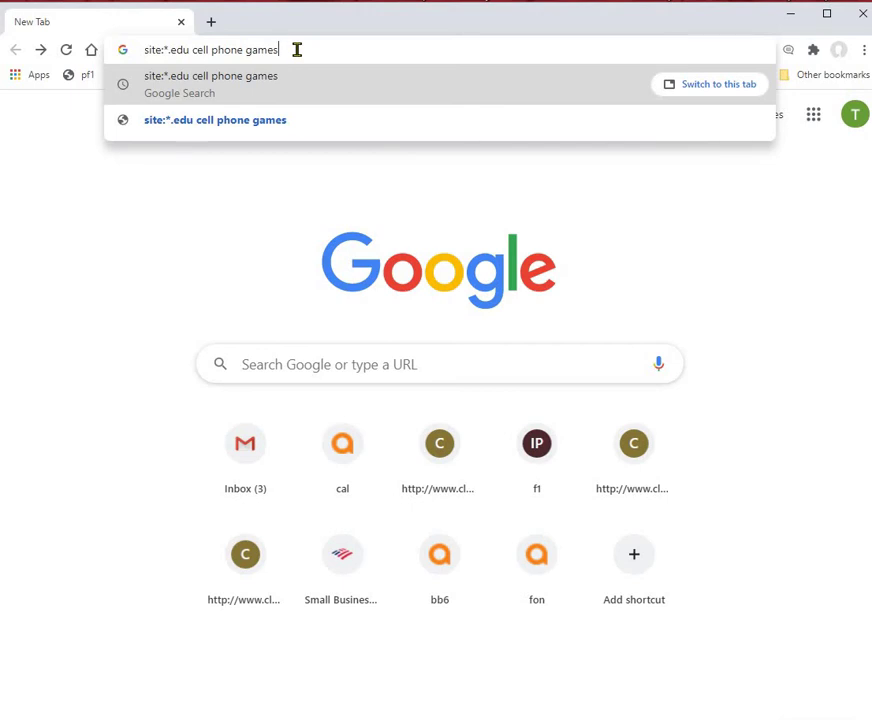
key("Return")
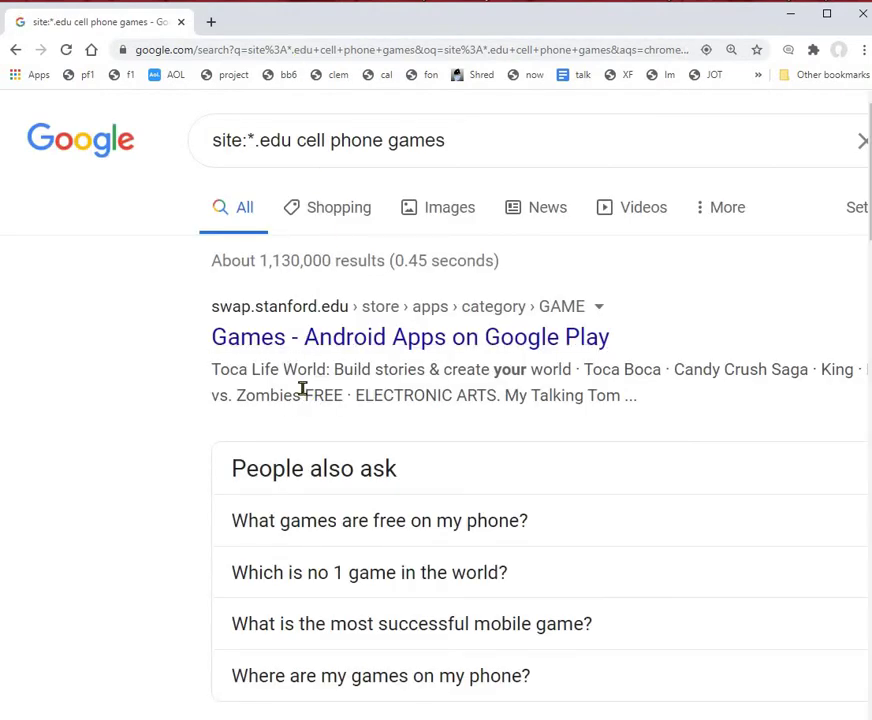
Look through the cell phone games results, checking the domain of each entry, and return to the new tab page
scroll(302, 389, "down", 4)
scroll(302, 395, "down", 2)
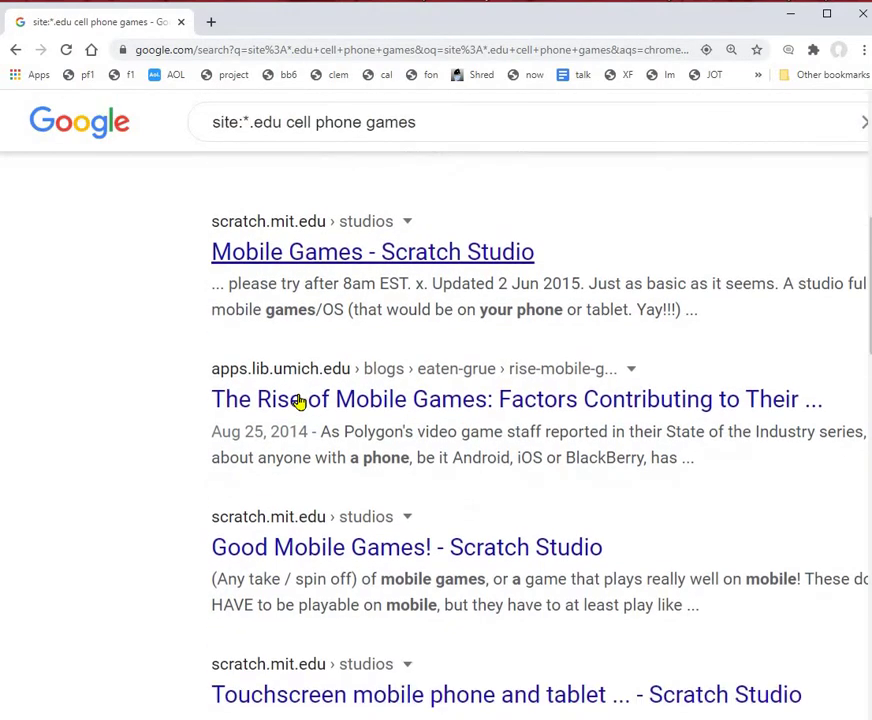
scroll(304, 400, "down", 2)
scroll(305, 397, "down", 2)
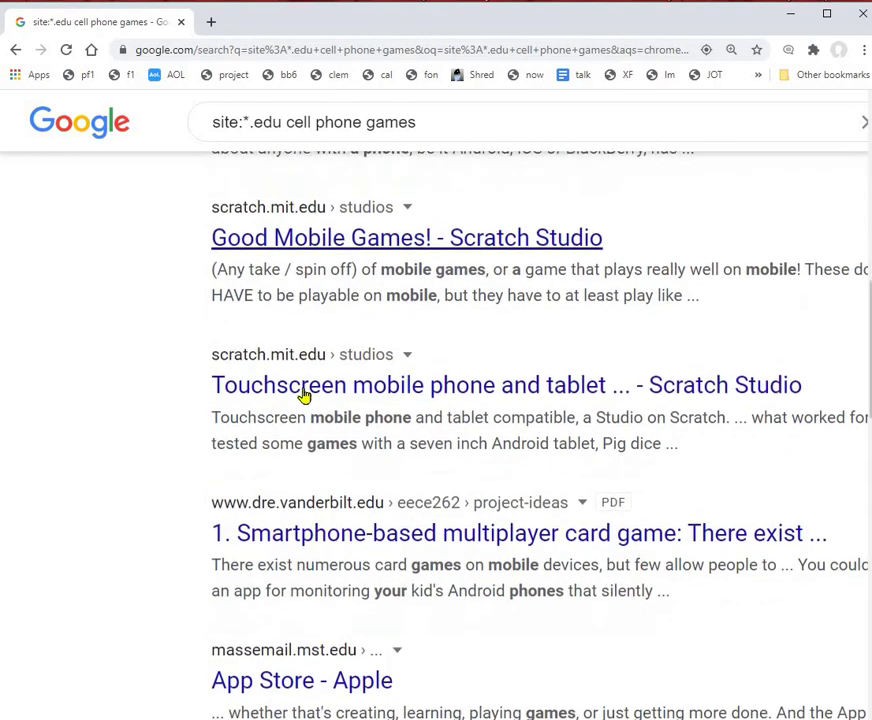
scroll(297, 389, "down", 2)
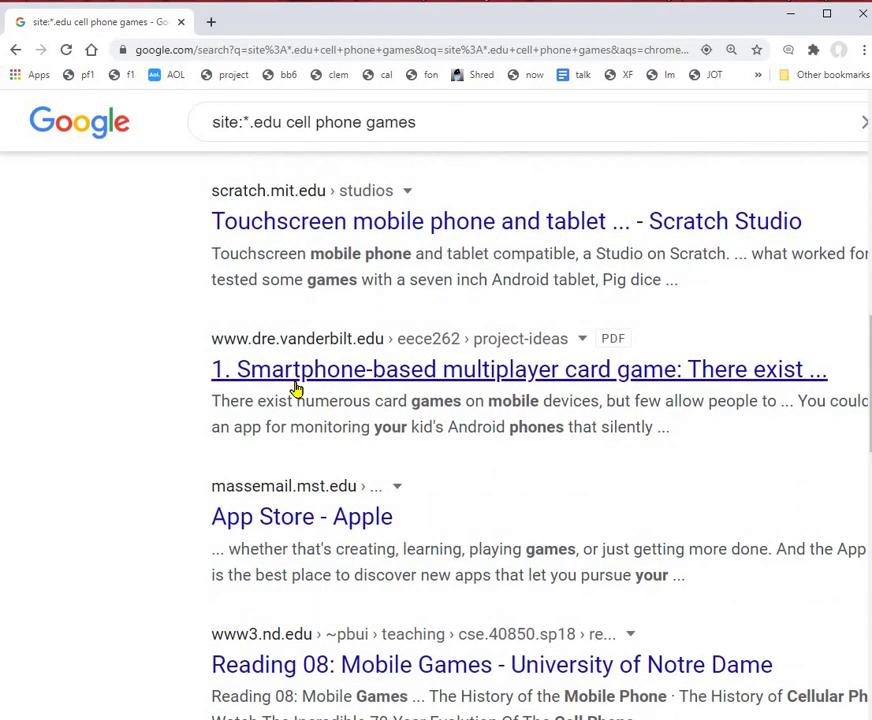
scroll(296, 389, "down", 1)
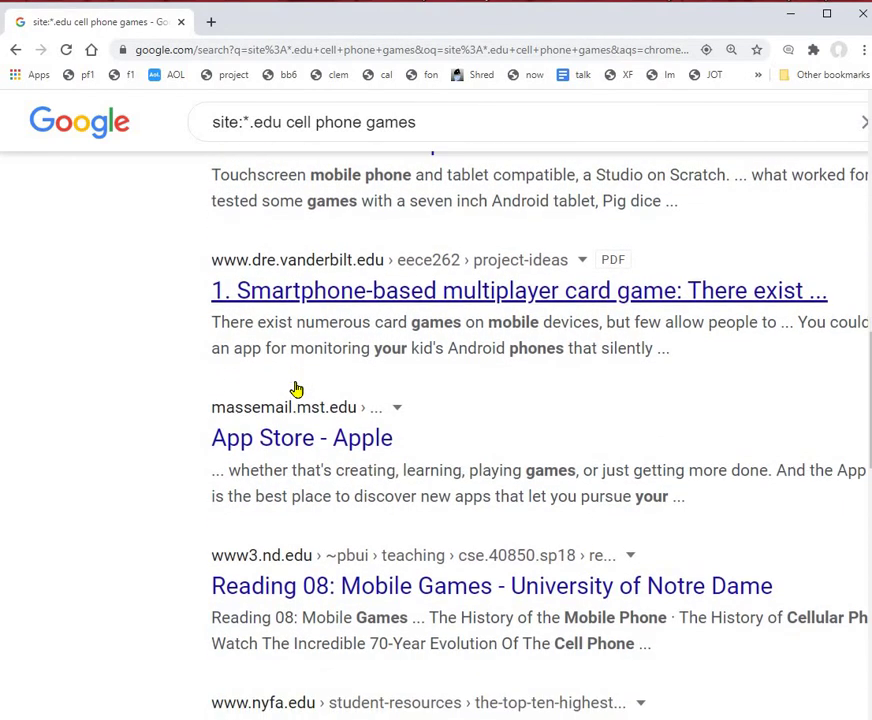
scroll(293, 442, "down", 2)
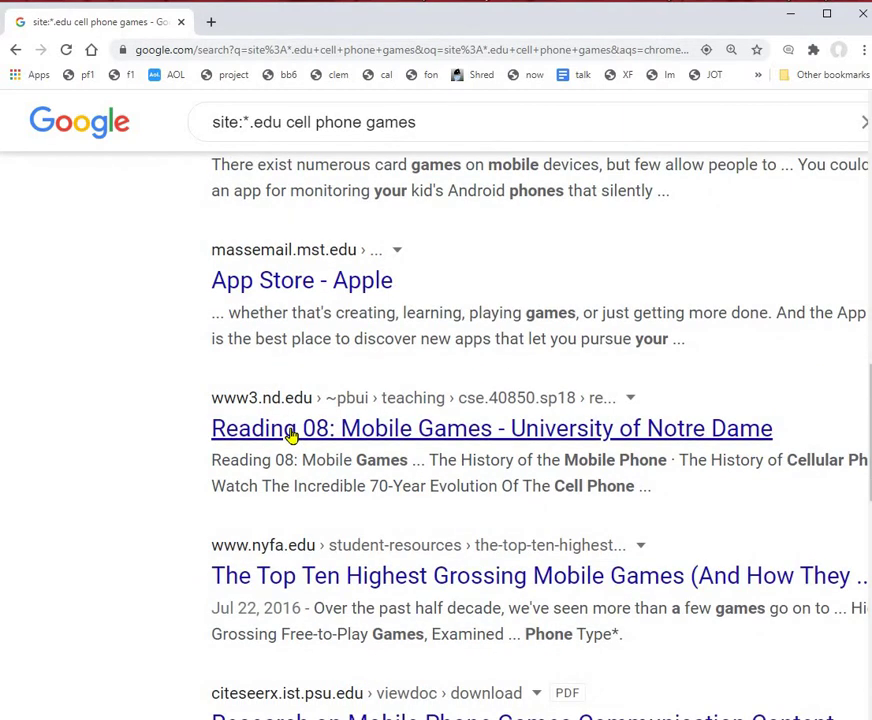
scroll(292, 430, "down", 1)
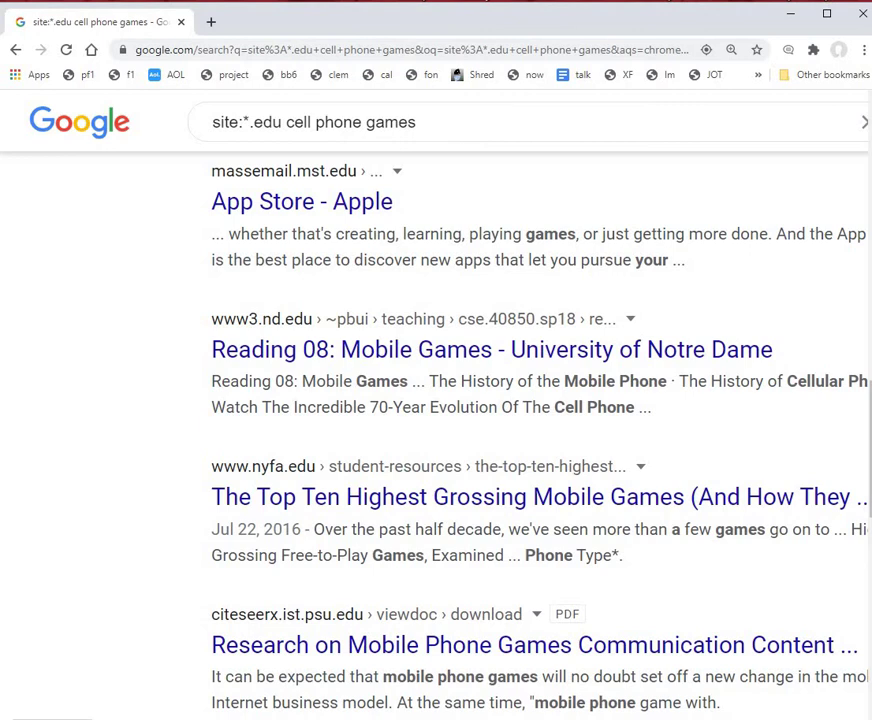
key("alt+Left")
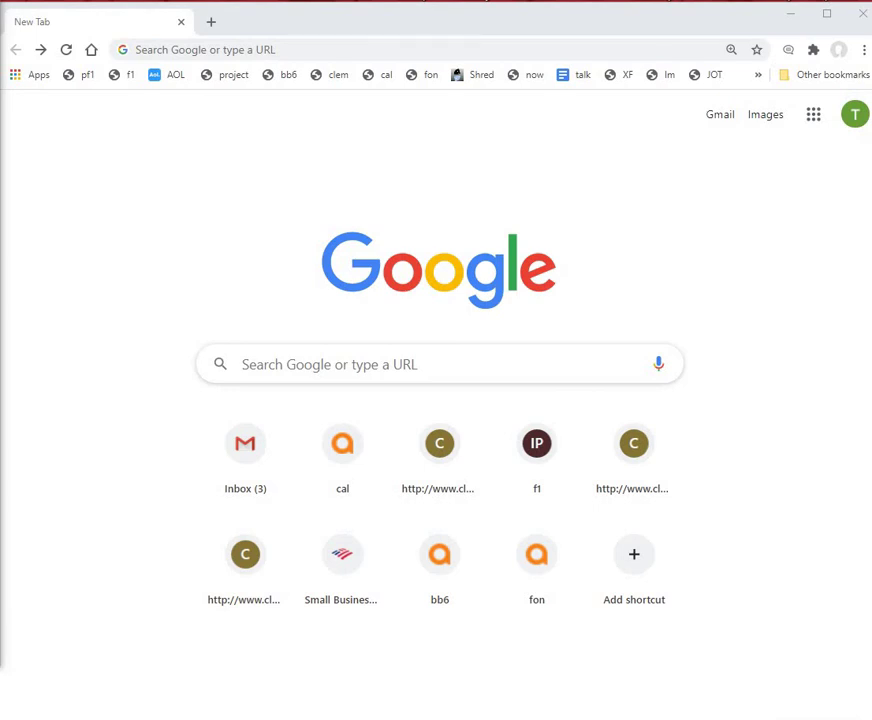
Search Google with site:wikipedia.org "covid 19" for the exact phrase on Wikipedia and look through the results
left_click(290, 44)
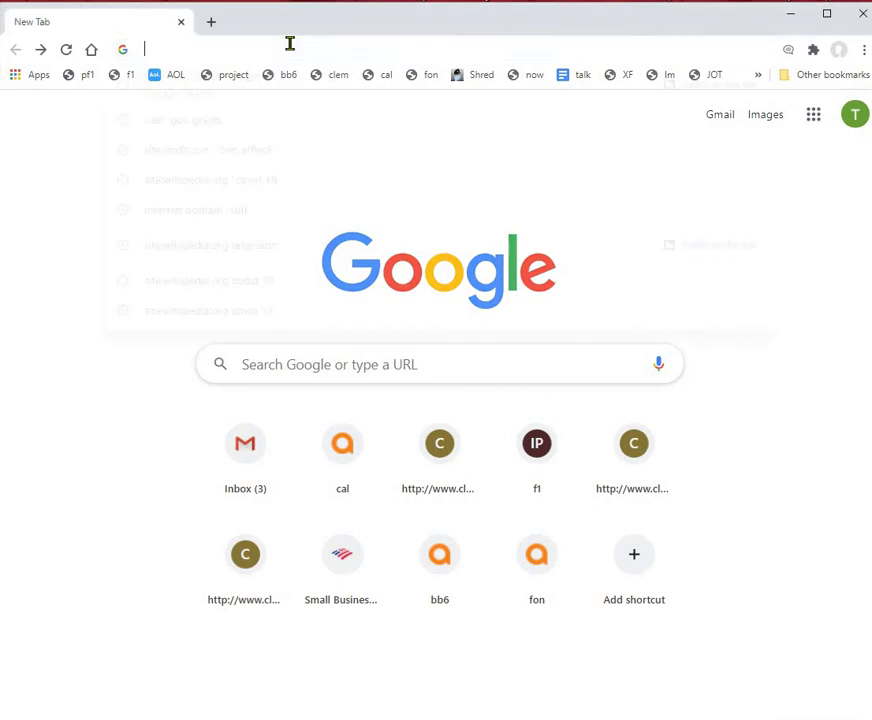
type("site:wikipedia.org \"covid 19\"")
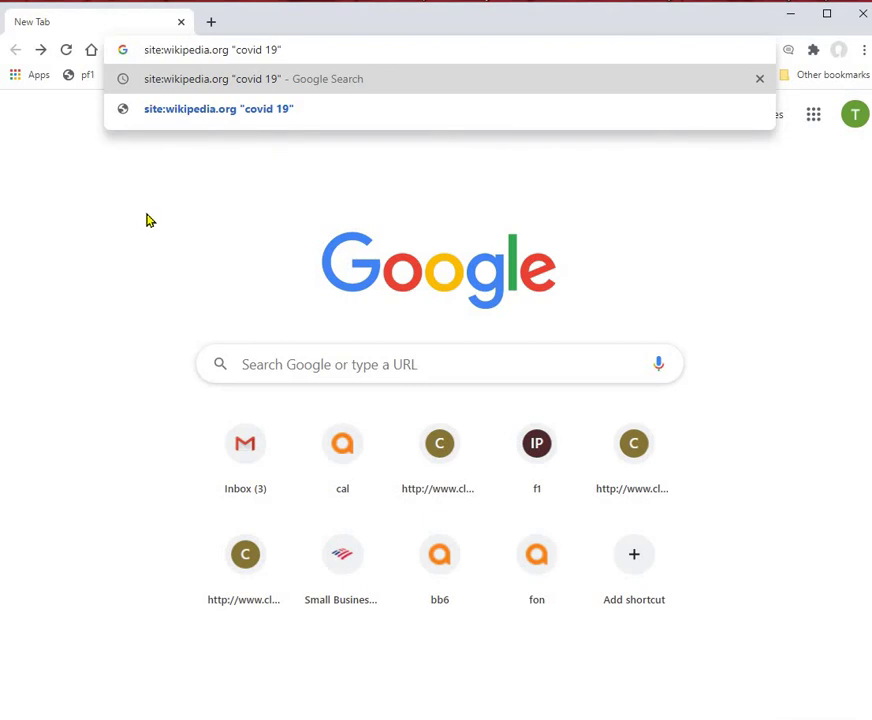
key("Return")
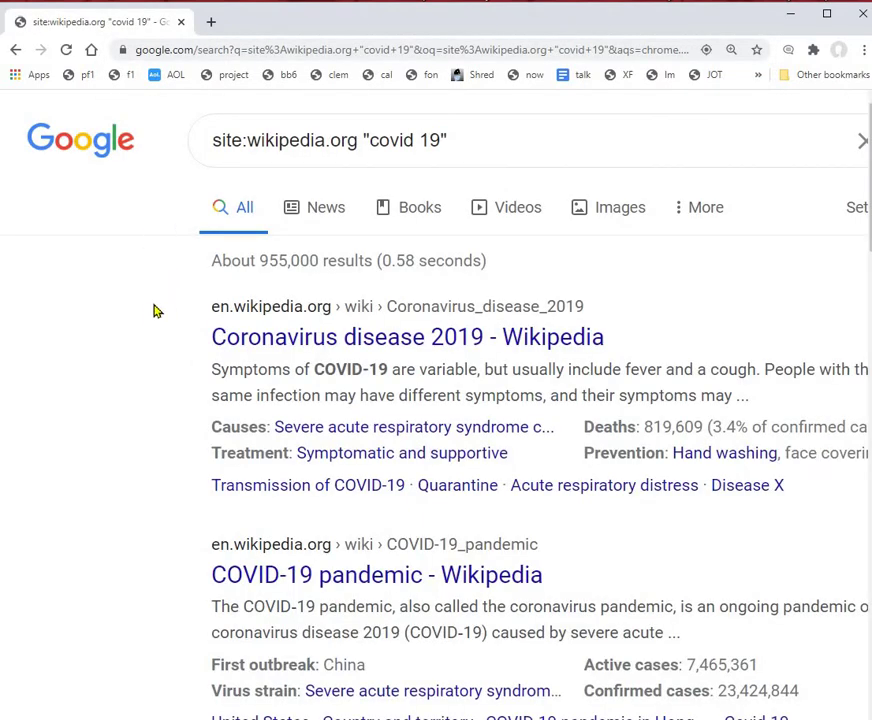
scroll(165, 337, "down", 3)
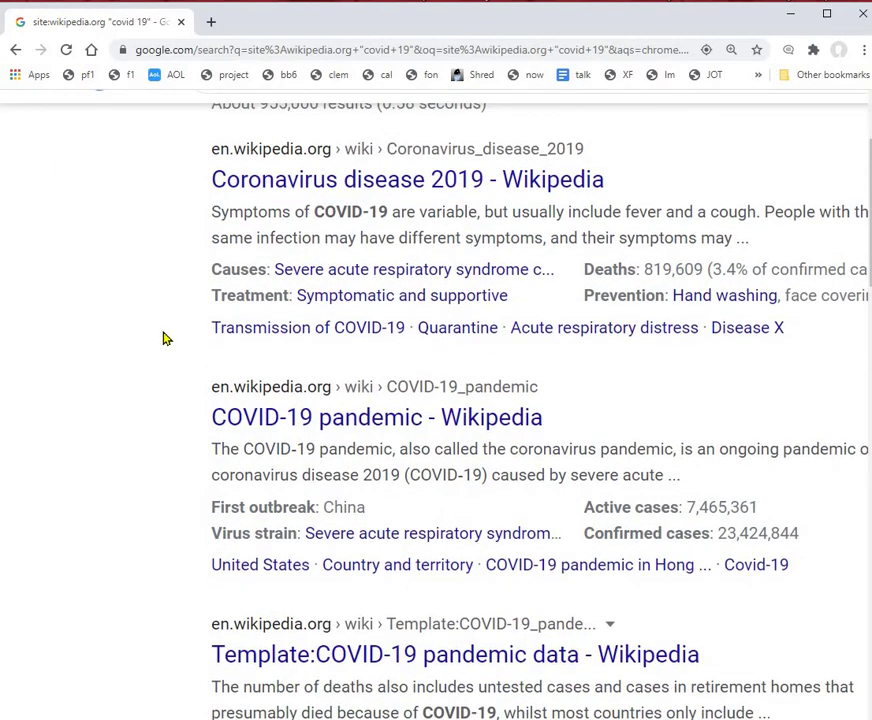
scroll(165, 337, "down", 3)
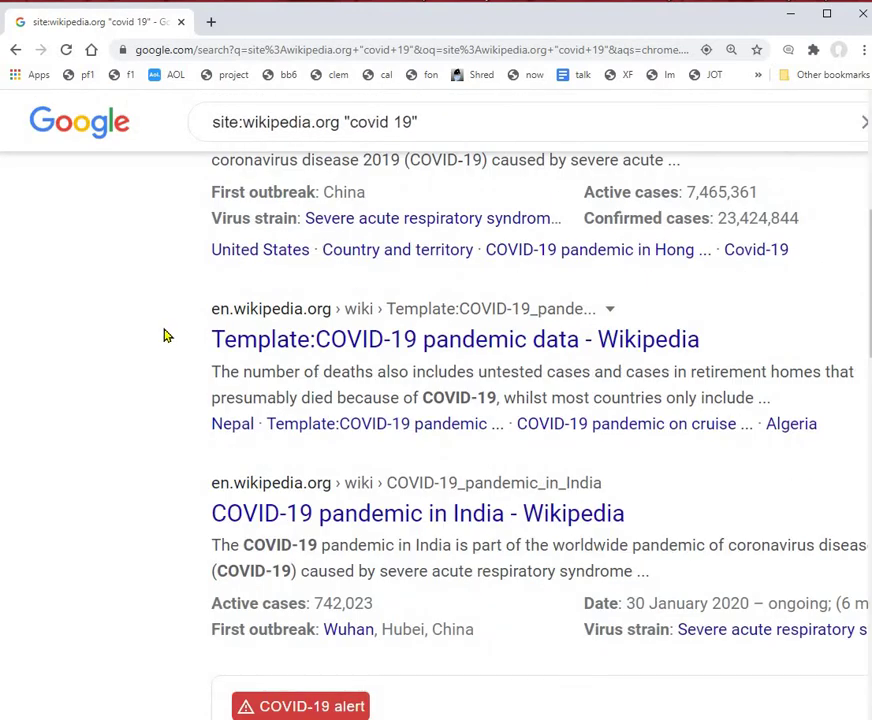
scroll(166, 333, "down", 4)
scroll(170, 328, "down", 10)
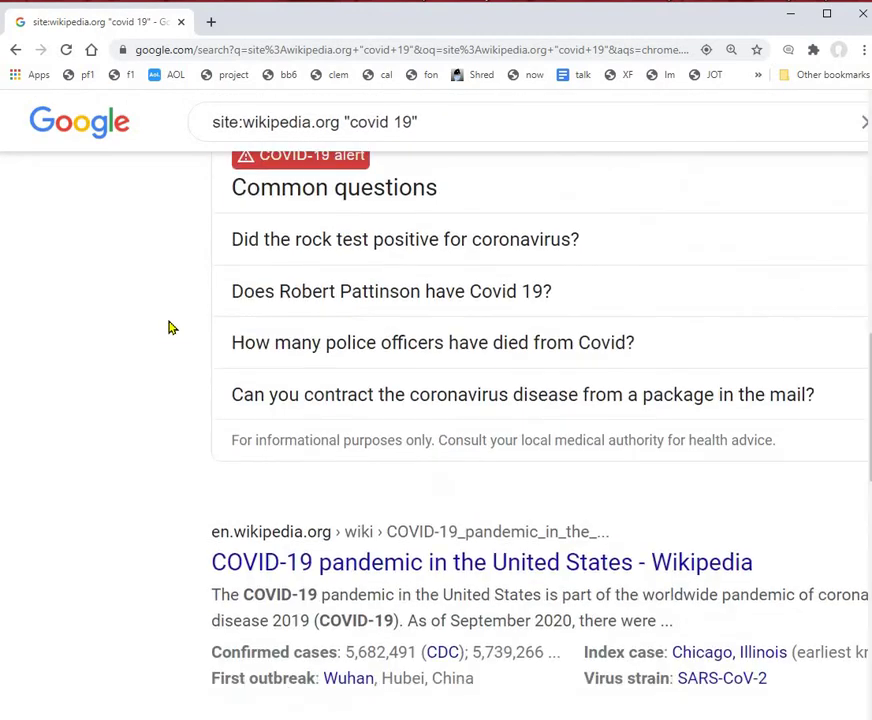
scroll(175, 330, "down", 4)
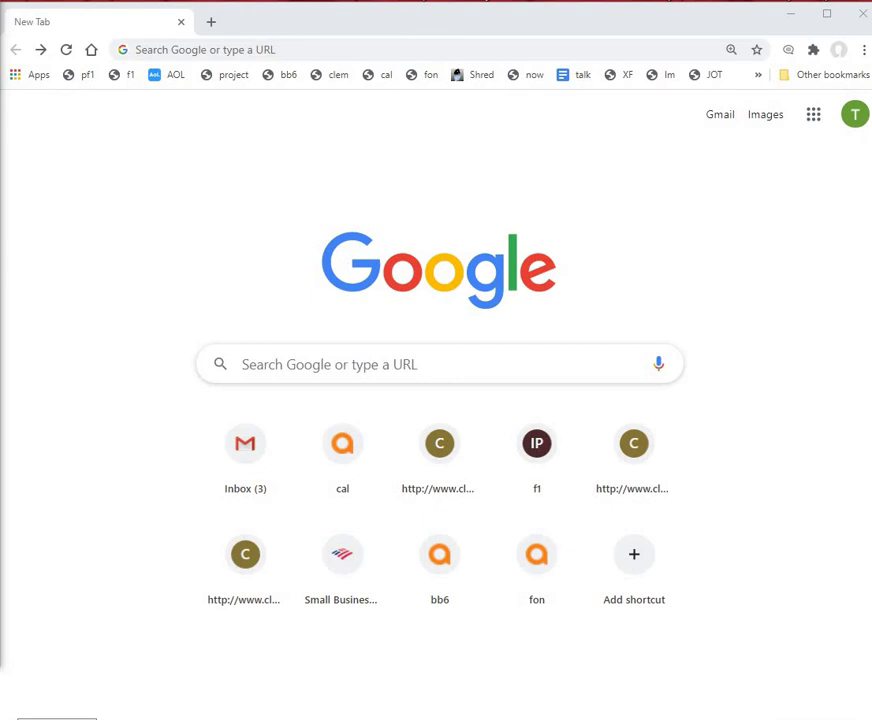
Search Google with site:imdb.com "ben affleck" for the exact name on IMDb and look through the results
left_click(137, 50)
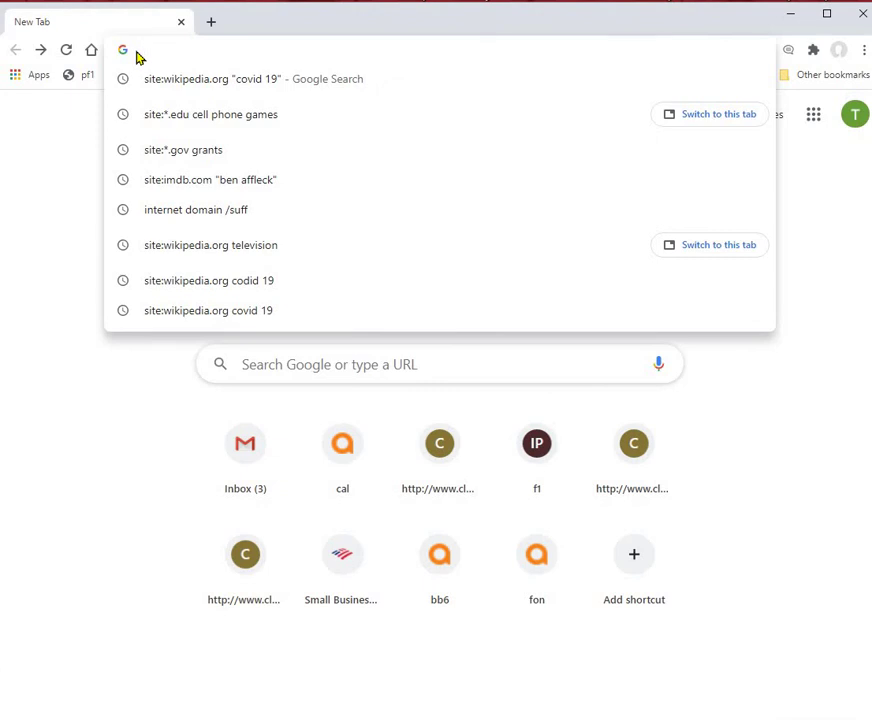
type("site:imdb.com \"ben affleck\"")
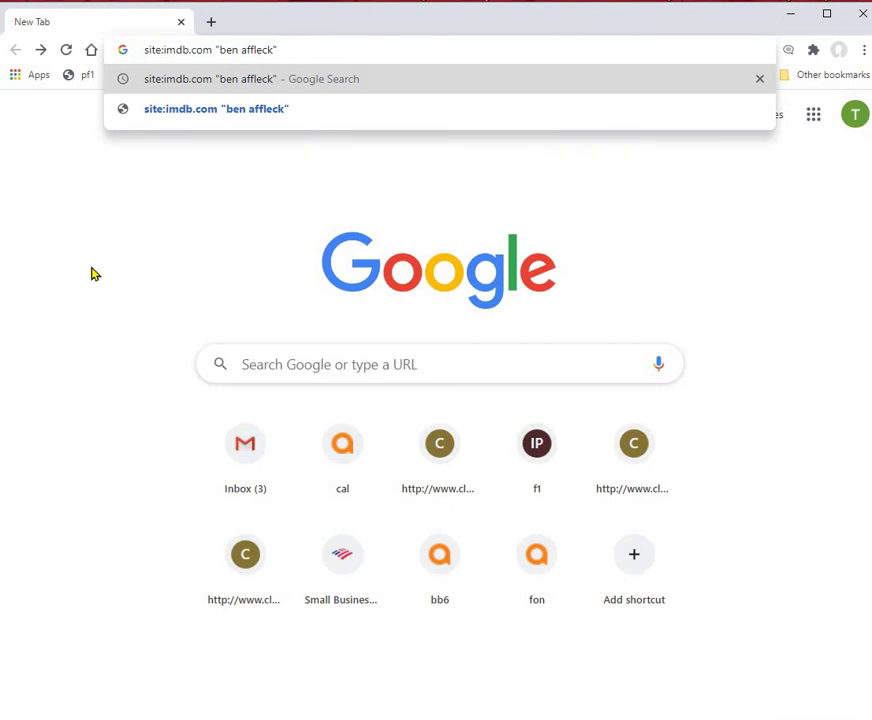
key("Return")
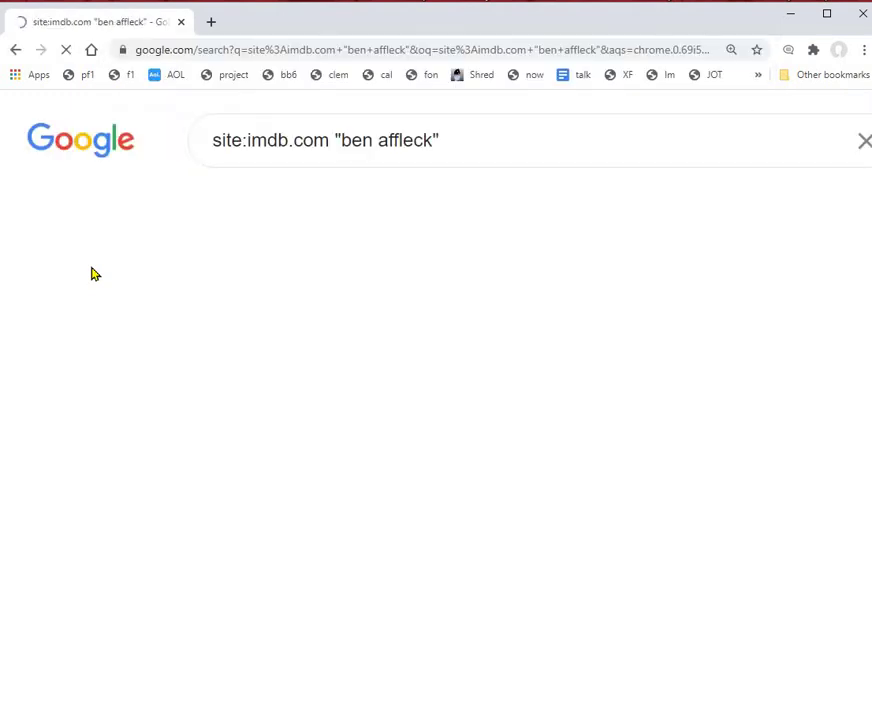
scroll(138, 374, "down", 3)
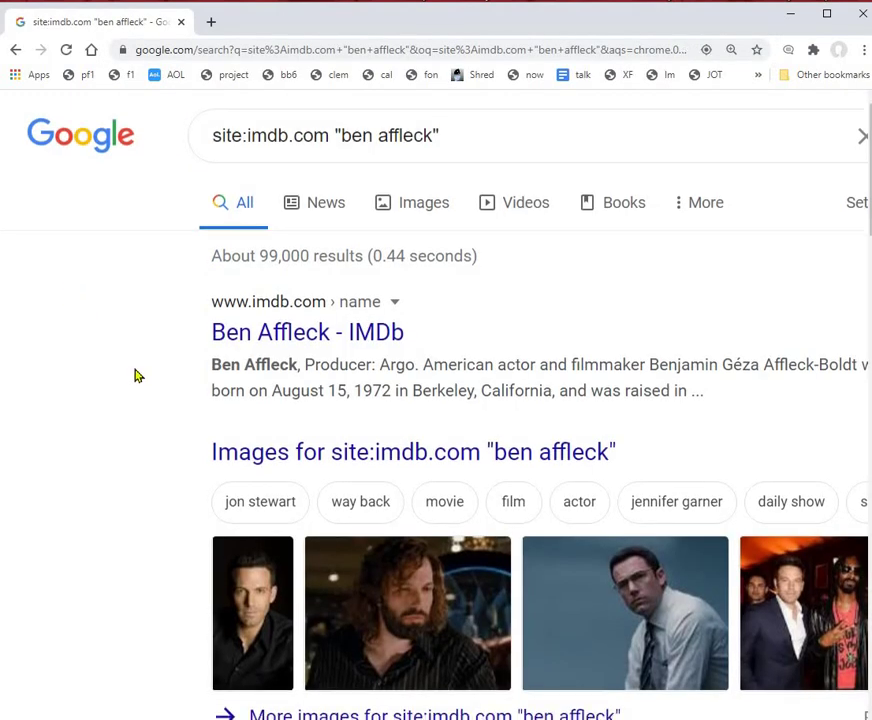
scroll(140, 372, "down", 2)
scroll(158, 416, "down", 2)
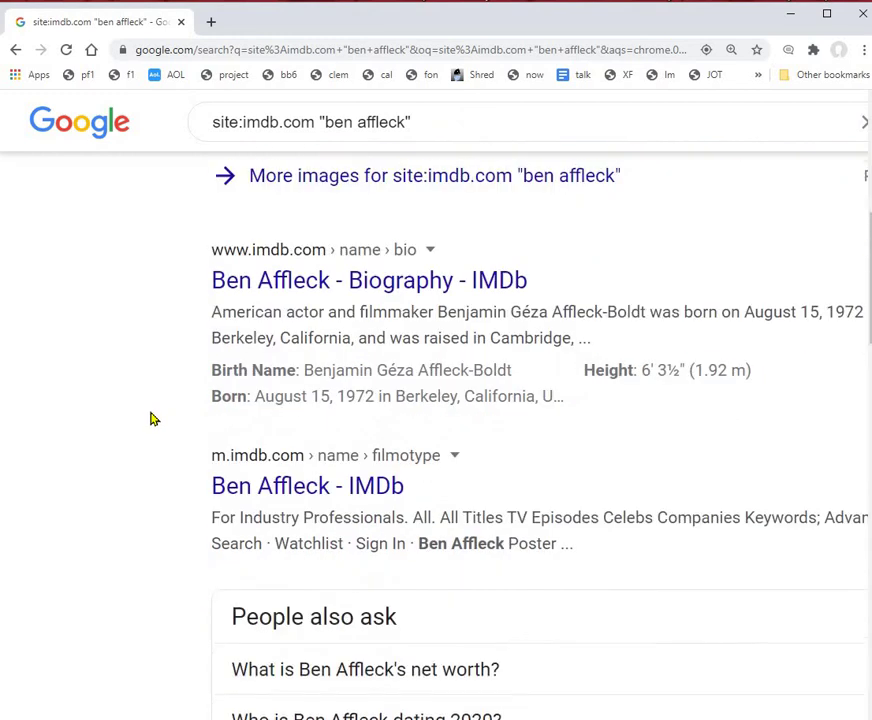
scroll(158, 410, "down", 7)
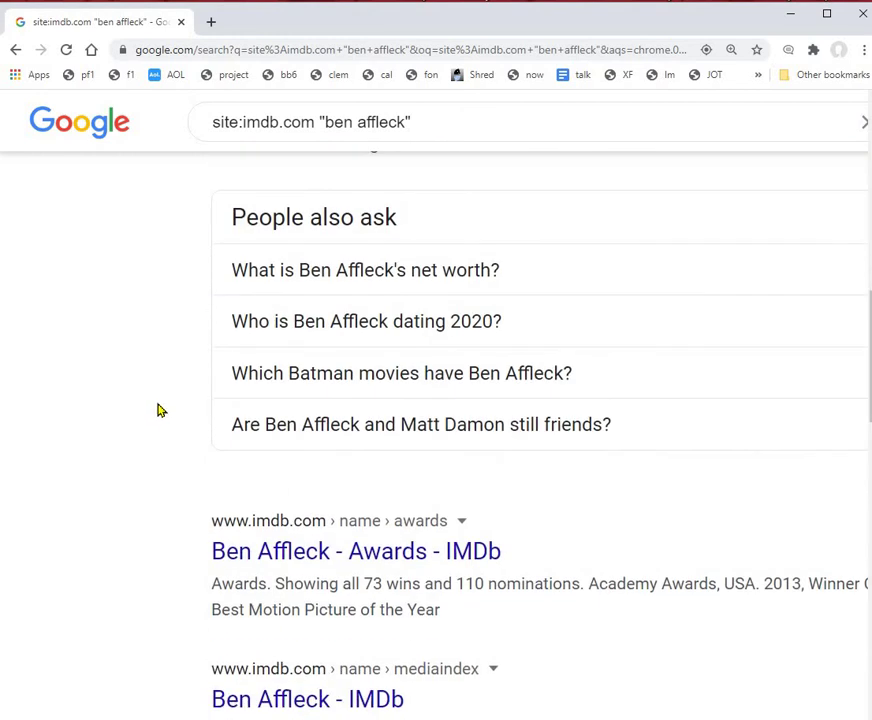